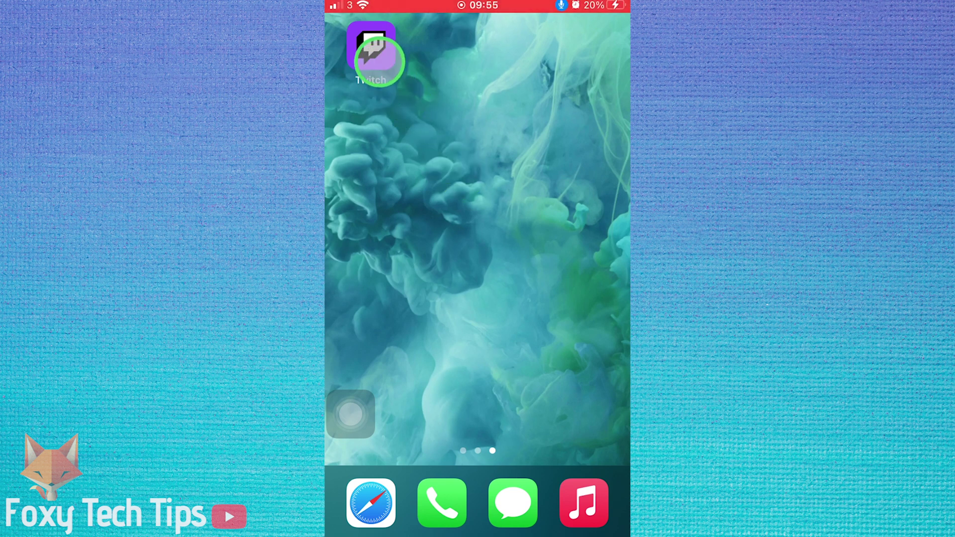
# - Launch Twitch and open the account sheet from the profile avatar on Following
pyautogui.click(378, 60)
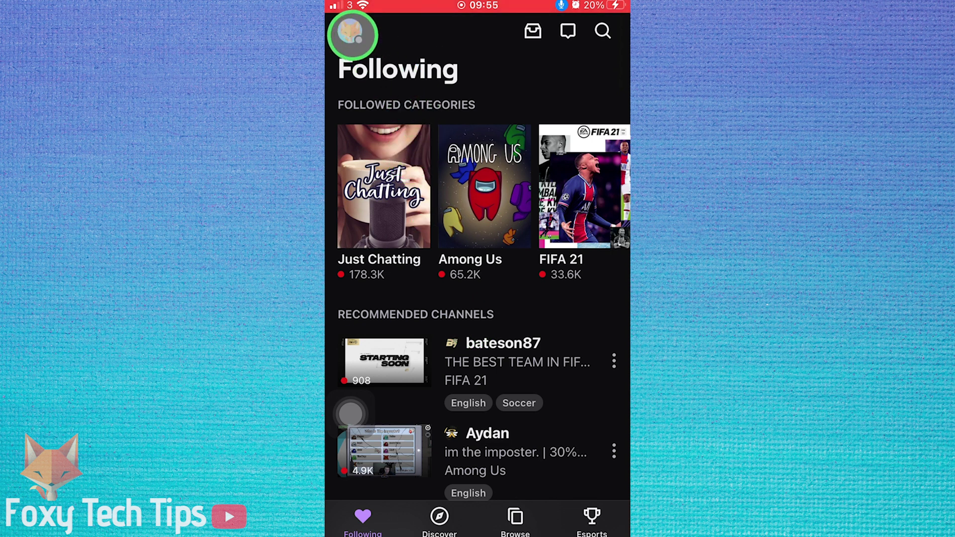
pyautogui.click(352, 35)
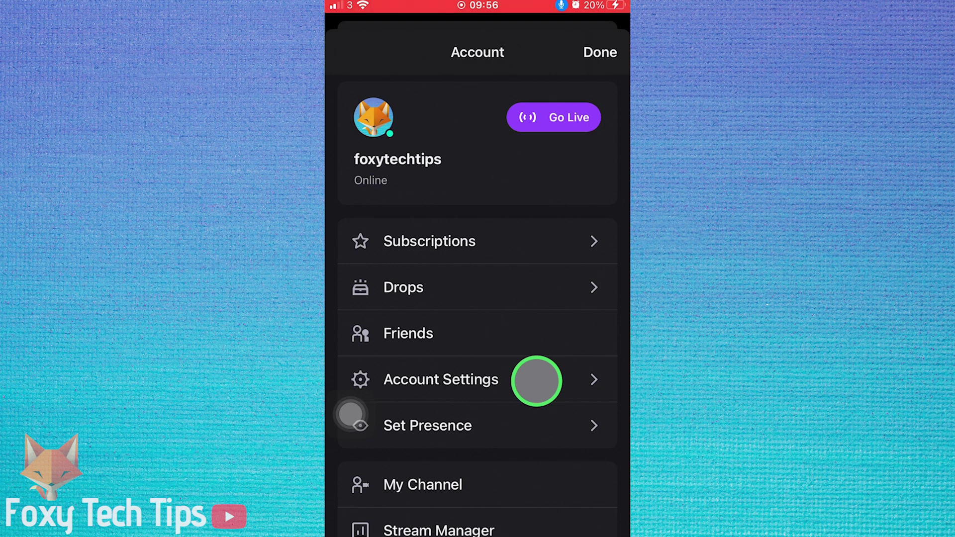
# - Go to Account Settings, then its Preferences page listing Appearance and Autoplay Videos
pyautogui.click(536, 381)
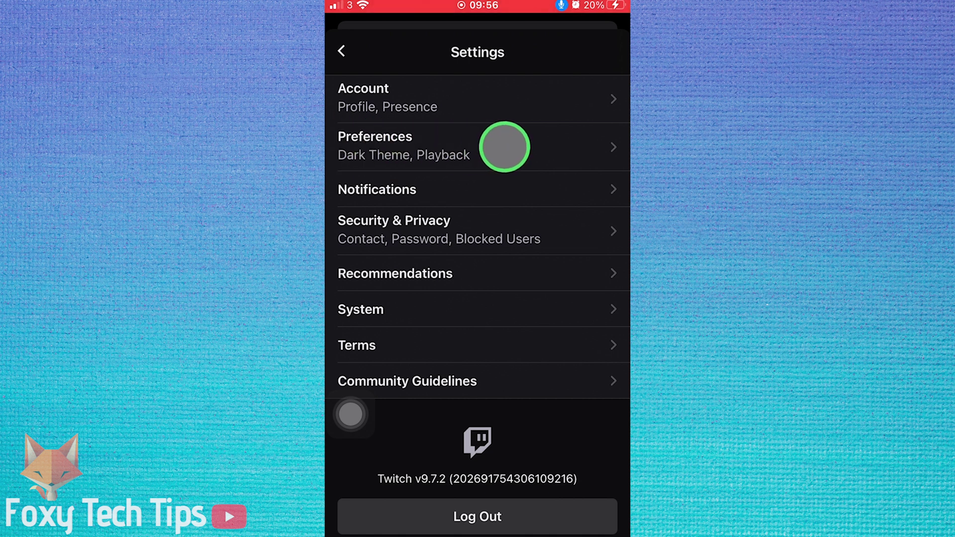
pyautogui.click(505, 147)
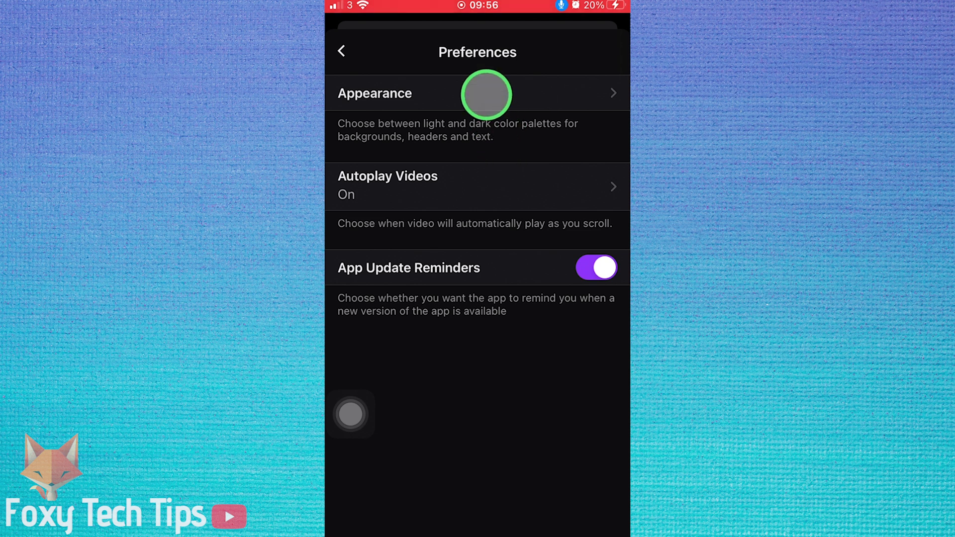
# - Open Appearance and turn Match System Theme off, revealing Dark Theme switched on
pyautogui.click(486, 94)
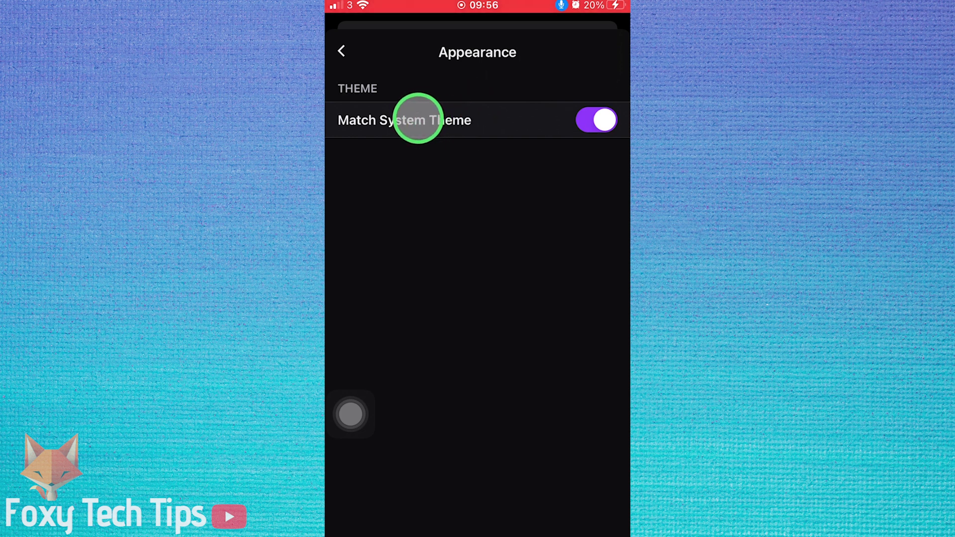
pyautogui.click(592, 121)
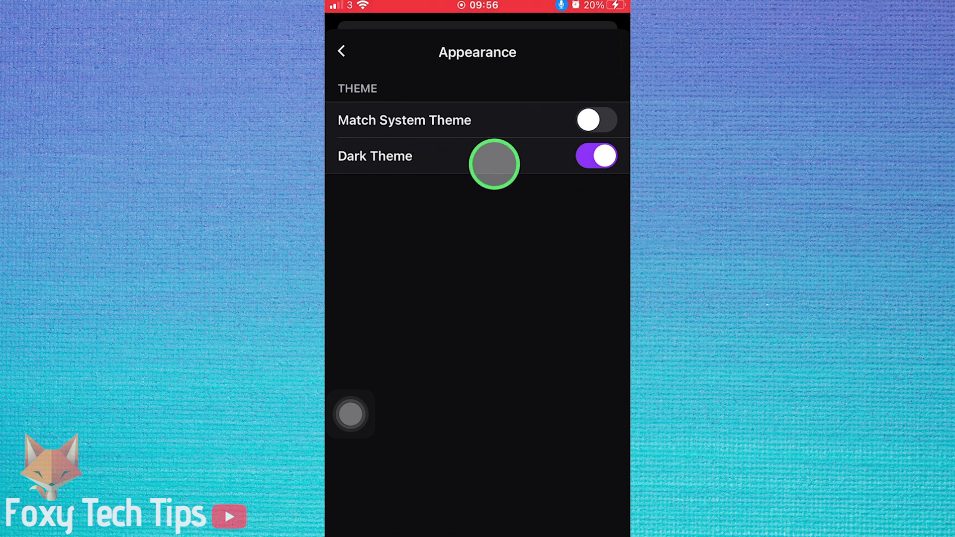
# - Toggle Dark Theme off, on, then off again, leaving the app in light mode
pyautogui.click(596, 158)
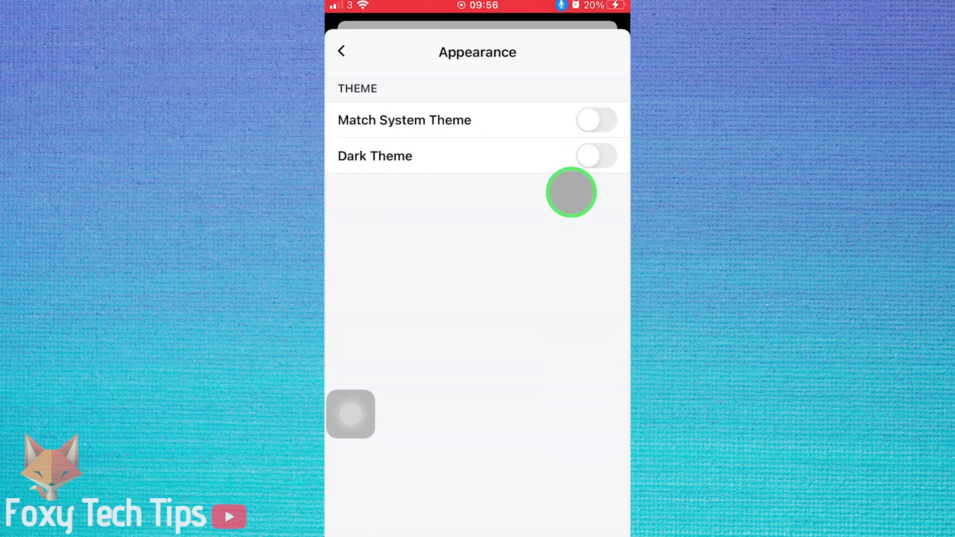
pyautogui.click(589, 161)
pyautogui.click(590, 159)
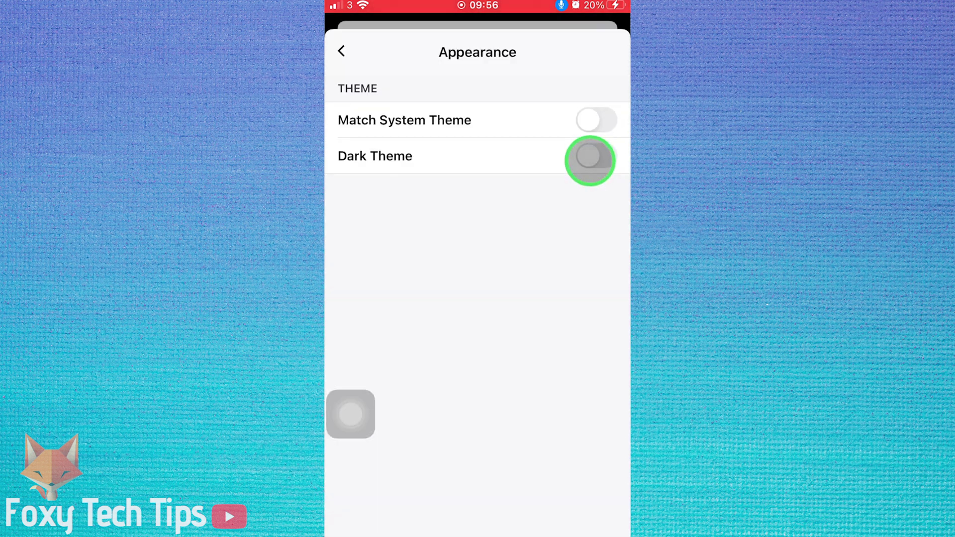
# - Turn Match System Theme back on and back out three screens to the Account menu
pyautogui.click(591, 121)
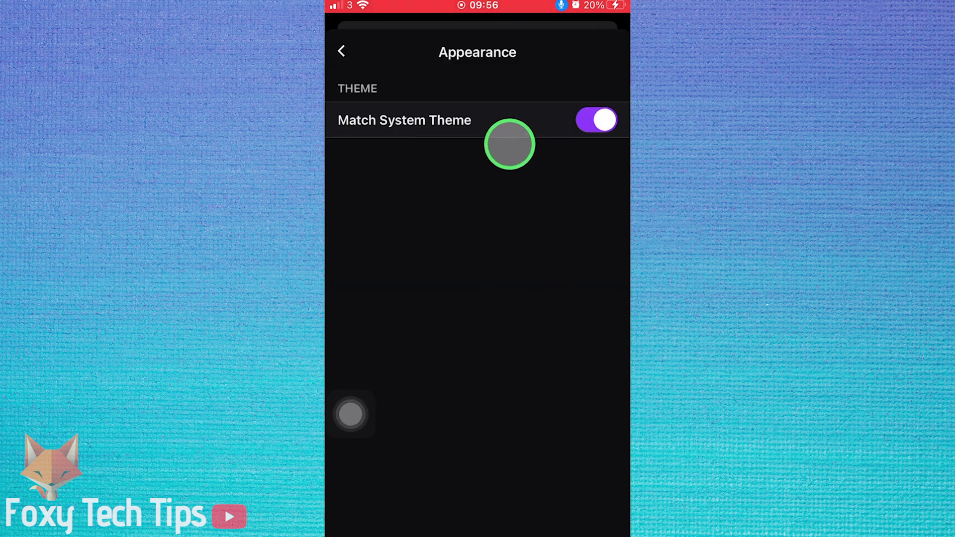
pyautogui.click(346, 54)
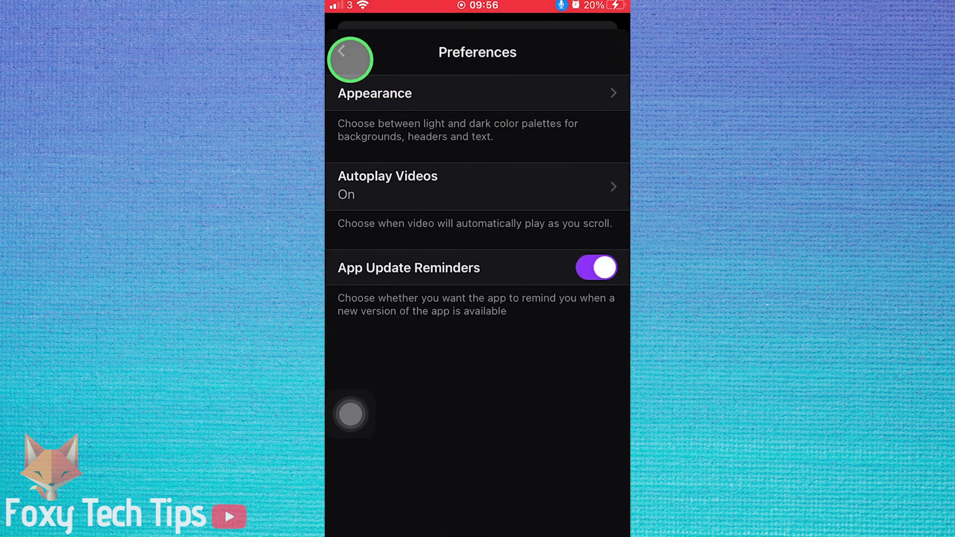
pyautogui.click(348, 55)
pyautogui.click(348, 55)
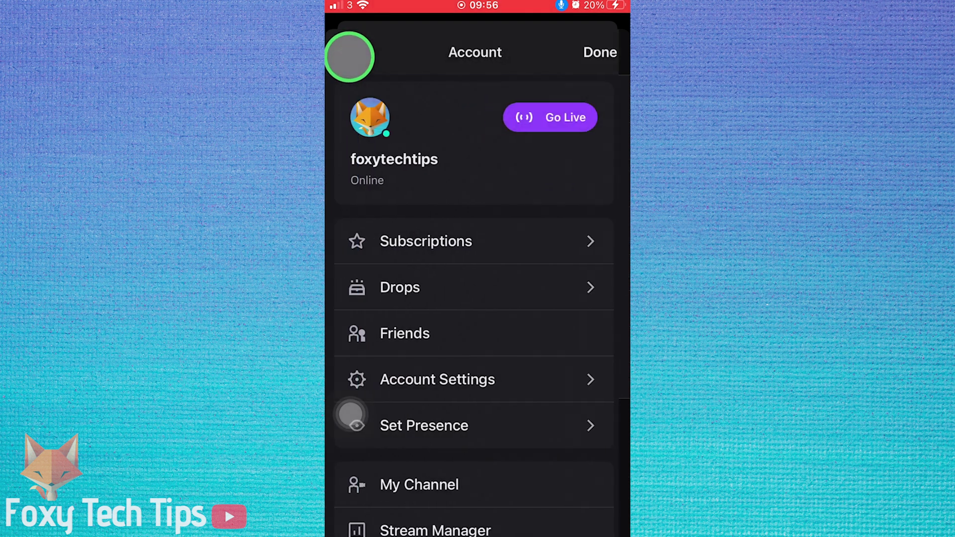